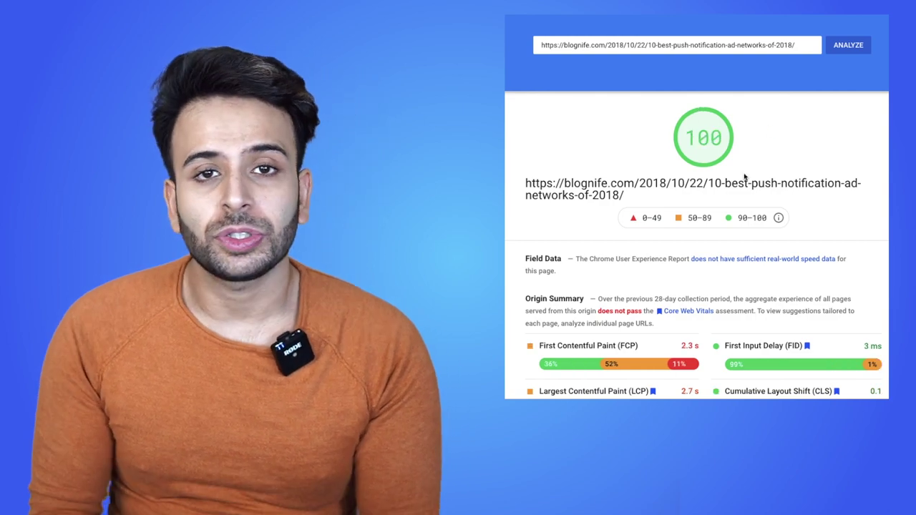
Search the theme directory for 'generate' to bring up the installed GeneratePress card
scroll(859, 231, "down", 10)
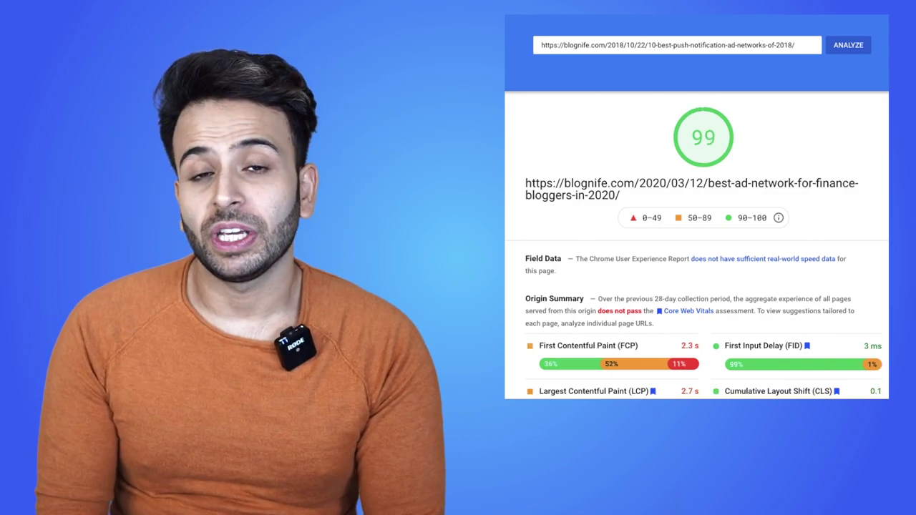
scroll(676, 184, "down", 3)
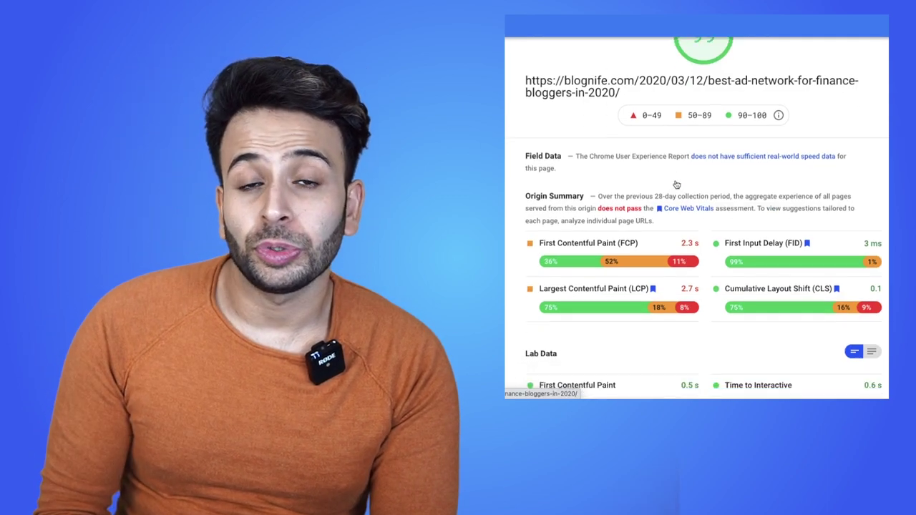
scroll(677, 184, "down", 6)
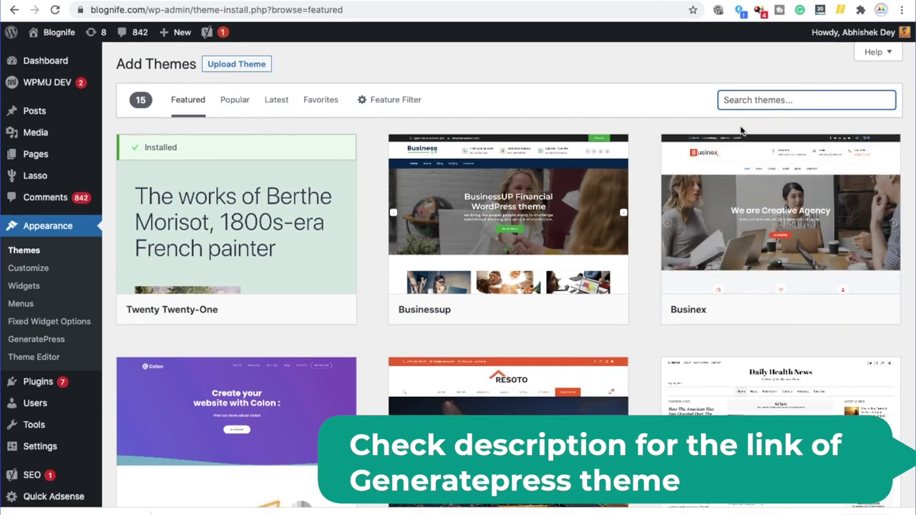
type("generate")
mouse_move(231, 299)
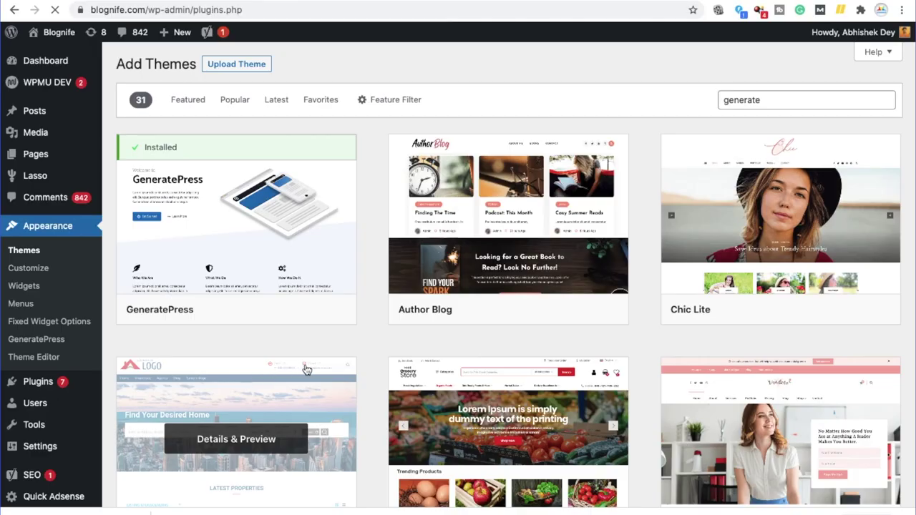
Scroll through the installed plugins list, including Hummingbird Pro and Smush Pro, and back to the top
scroll(307, 369, "down", 5)
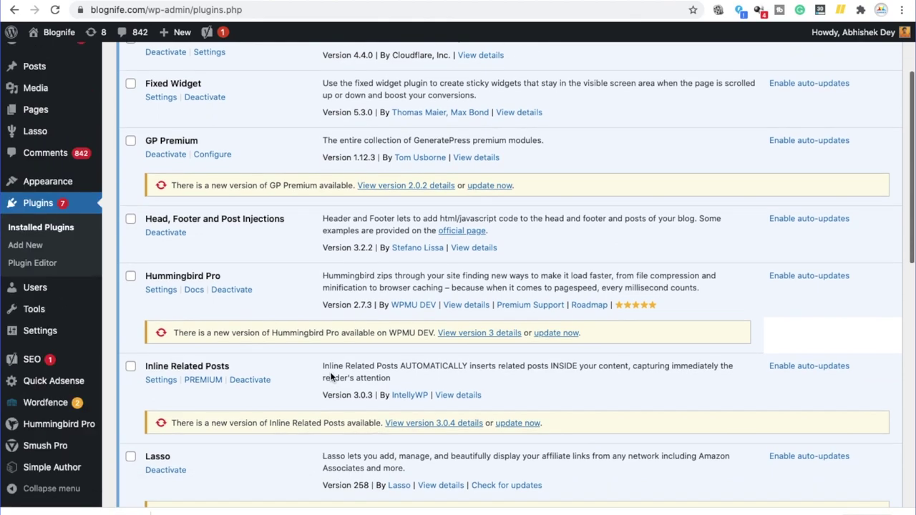
scroll(331, 377, "down", 7)
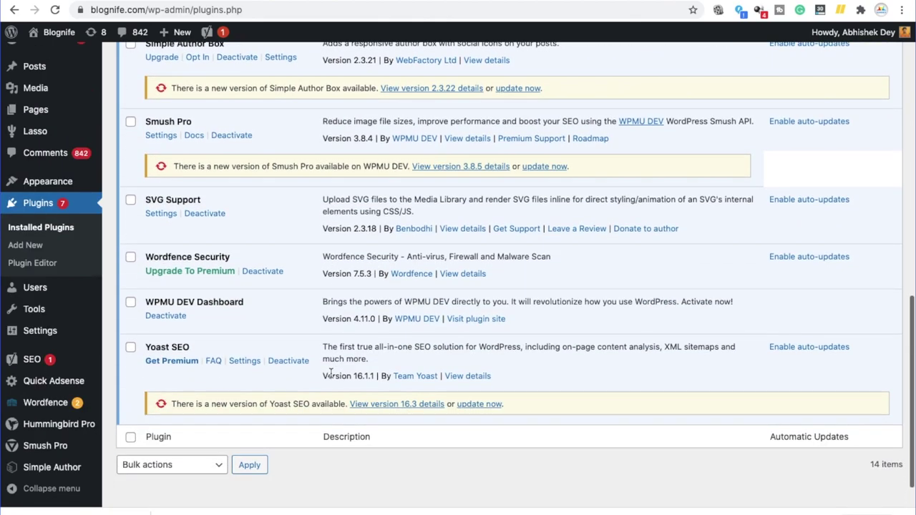
scroll(315, 389, "up", 2)
scroll(315, 389, "up", 5)
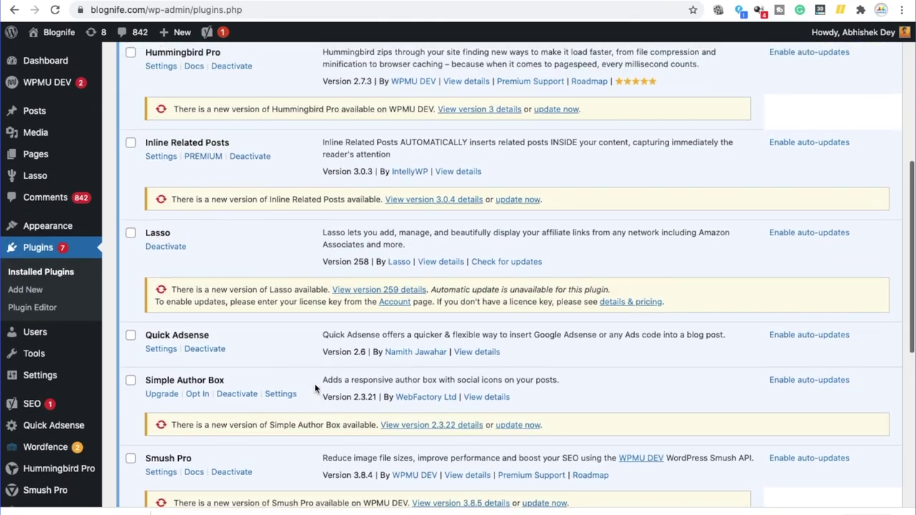
scroll(315, 388, "up", 4)
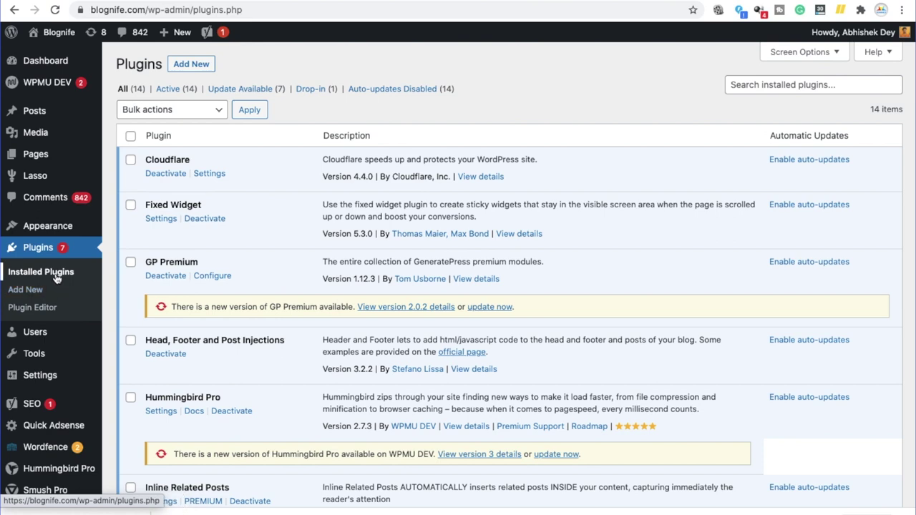
Search the plugin directory for 'smush', then go to the Smush Pro dashboard
left_click(33, 294)
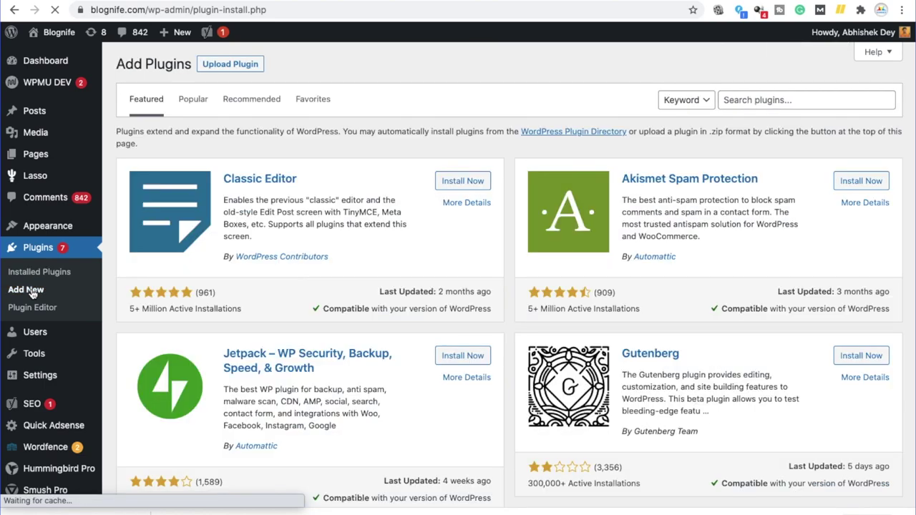
left_click(740, 101)
type("smush")
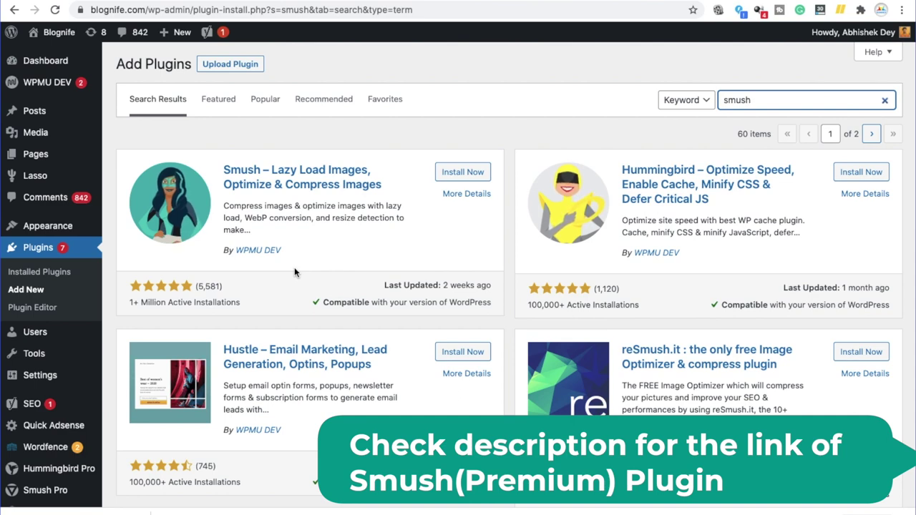
scroll(295, 271, "down", 1)
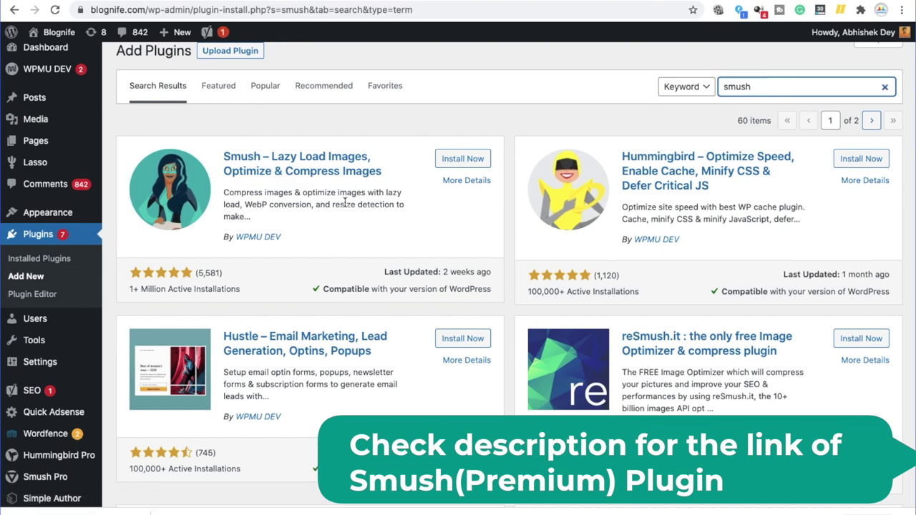
scroll(344, 204, "down", 3)
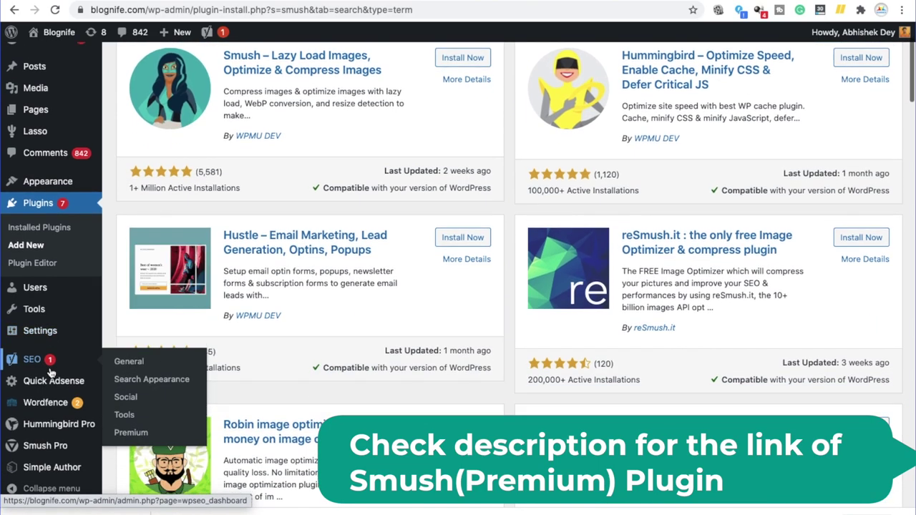
left_click(57, 450)
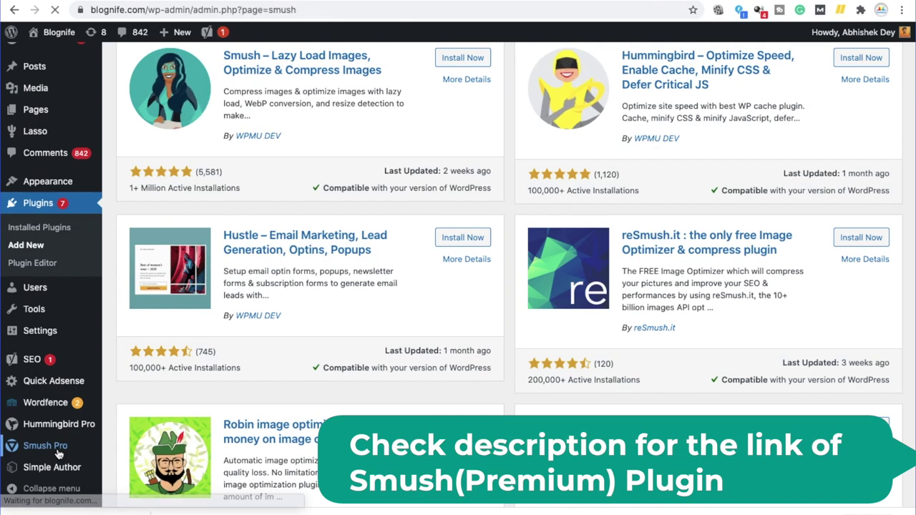
Scroll through Smush Pro's Lazy Load settings down to Update Settings and back
scroll(528, 278, "down", 2)
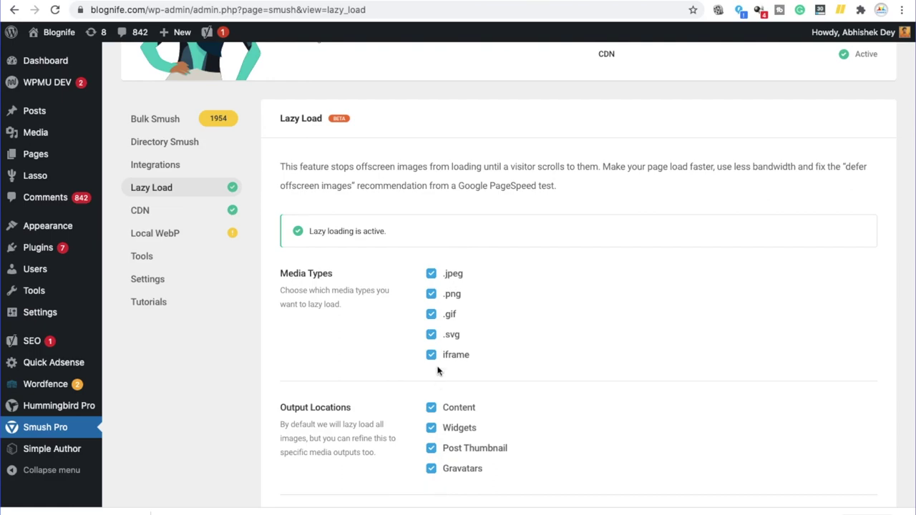
scroll(438, 370, "down", 20)
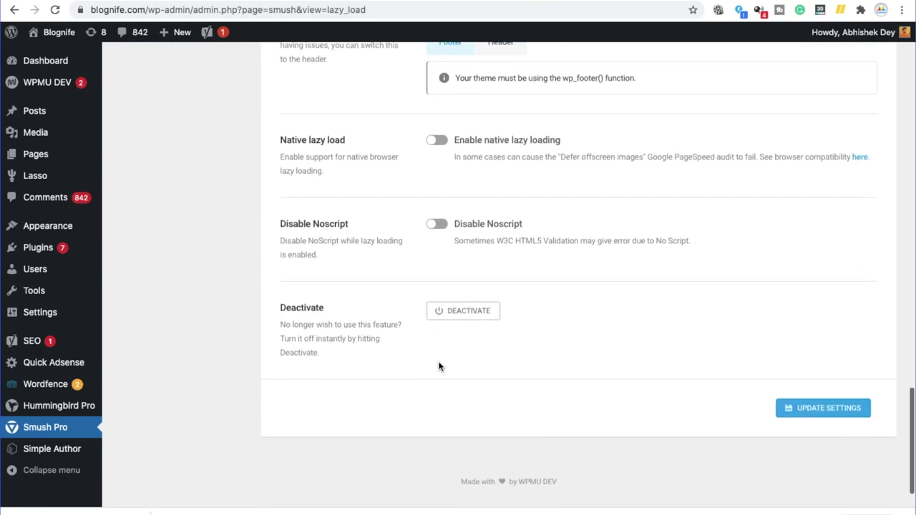
scroll(439, 366, "down", 2)
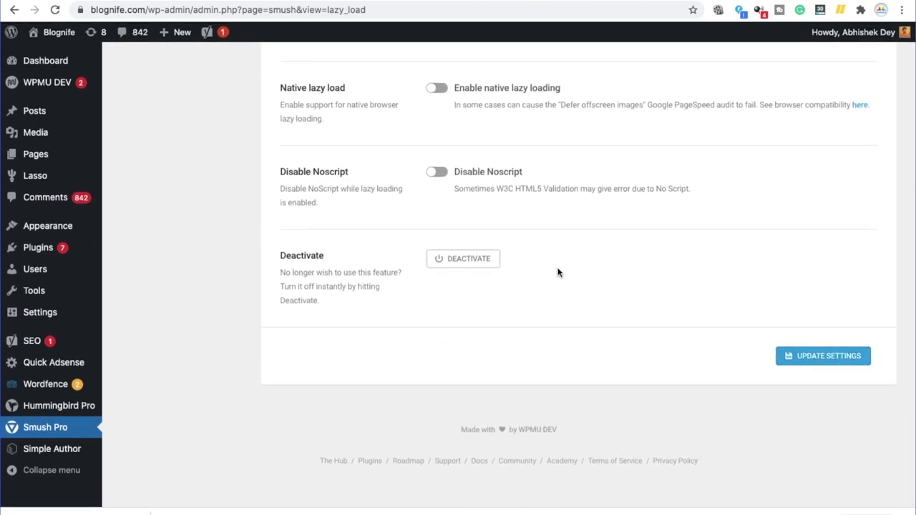
scroll(559, 272, "up", 20)
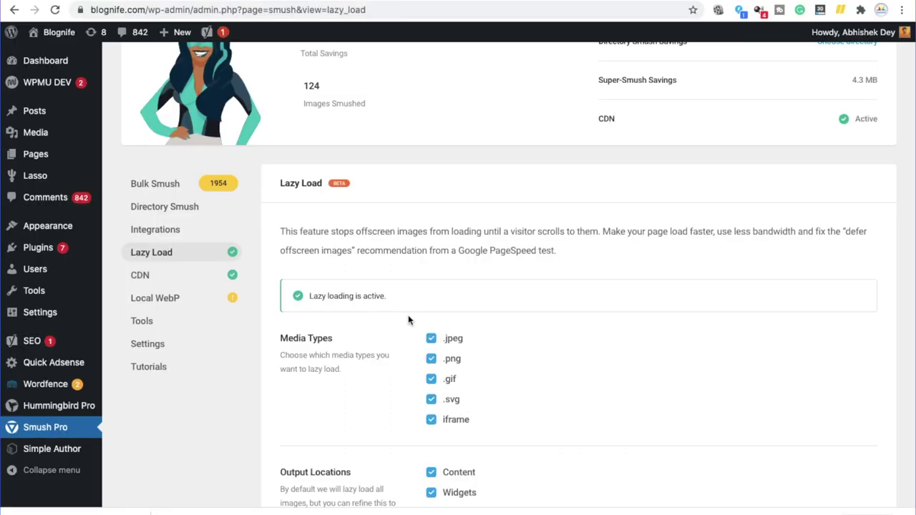
Review Smush Pro's CDN settings, including CDN media serving and WebP conversion
left_click(140, 276)
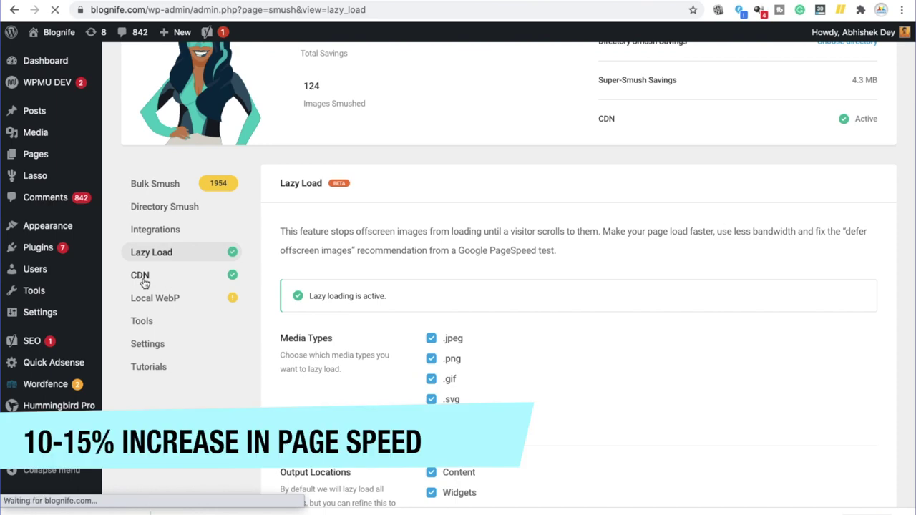
scroll(398, 311, "down", 1)
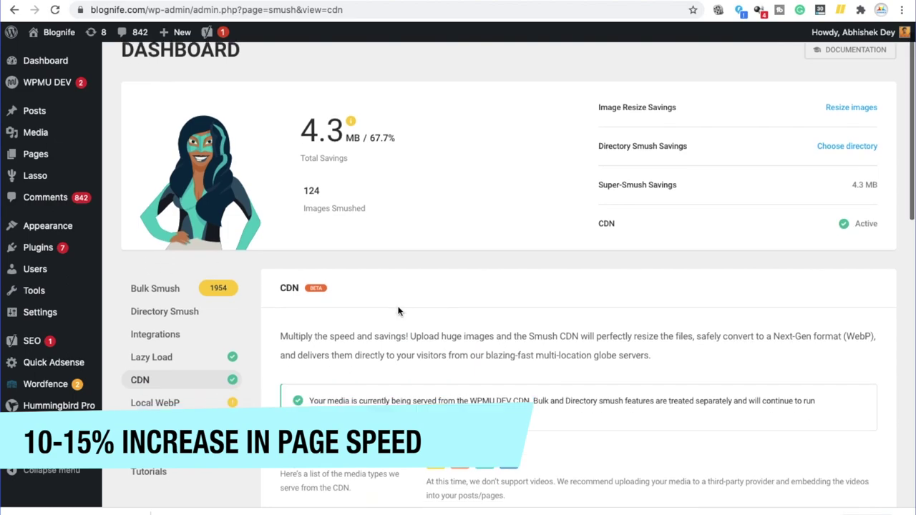
scroll(399, 312, "down", 3)
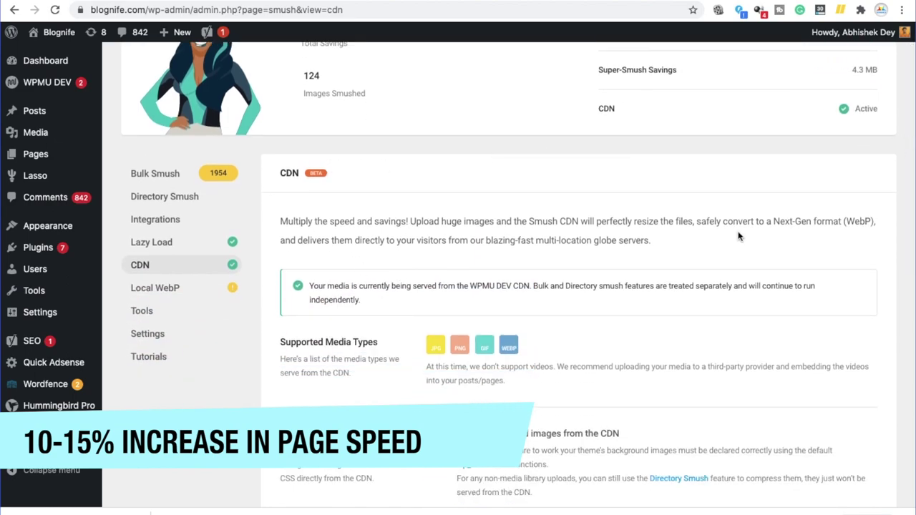
scroll(737, 234, "down", 3)
scroll(638, 102, "up", 2)
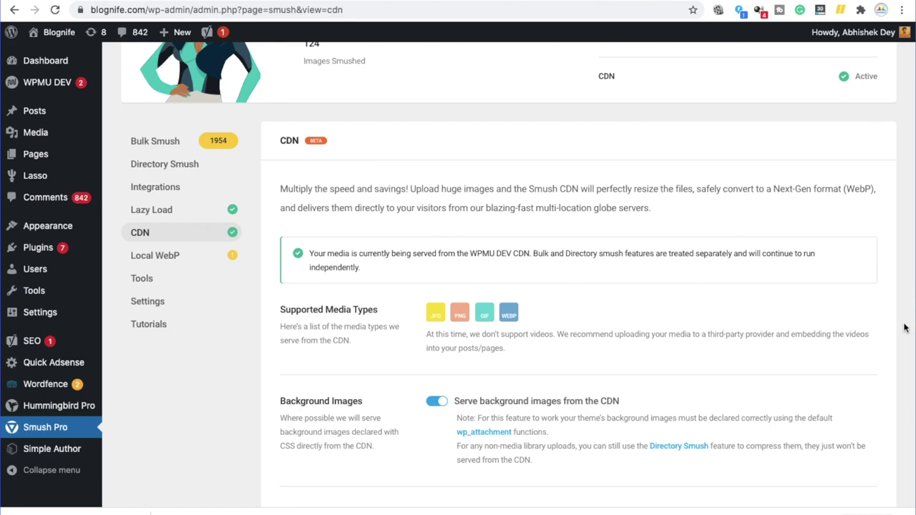
scroll(823, 379, "down", 10)
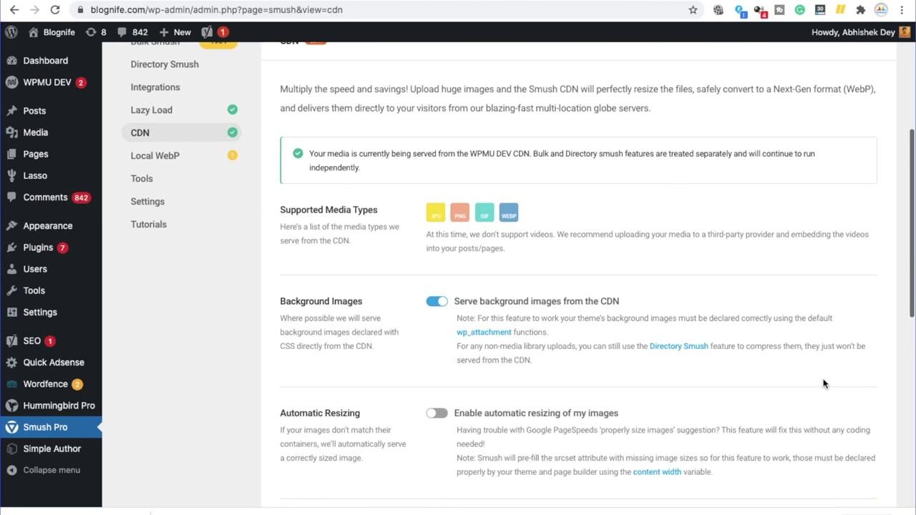
scroll(775, 353, "down", 3)
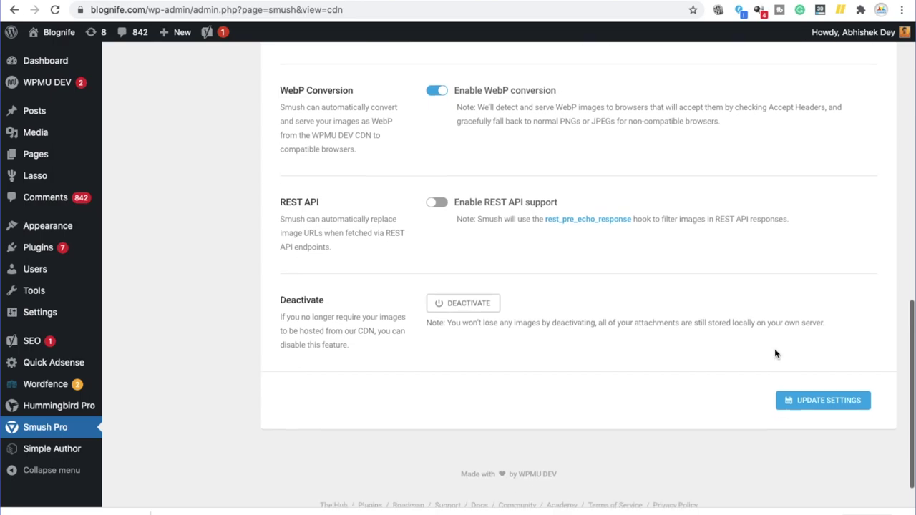
scroll(775, 354, "up", 3)
scroll(775, 354, "up", 10)
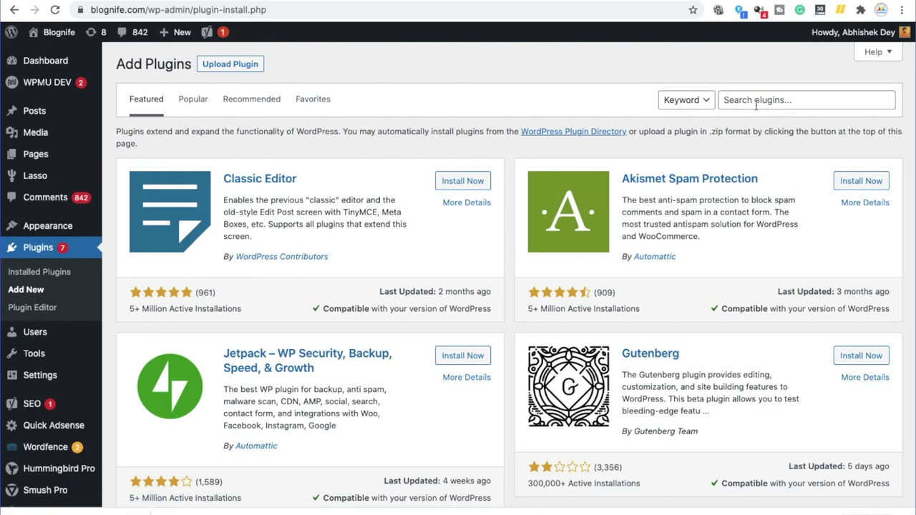
Search the plugin directory for 'hummingbird' and view Hummingbird Pro's 99 performance score
left_click(755, 105)
type("humming")
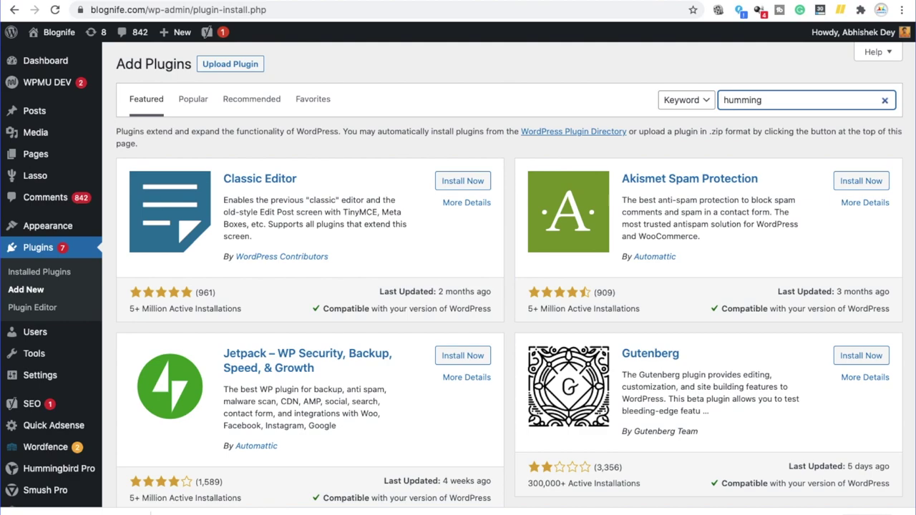
type("bird")
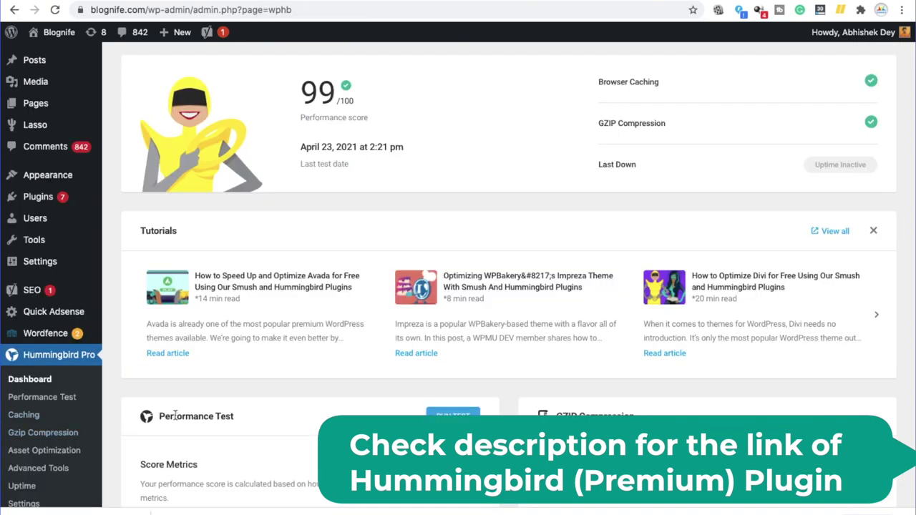
scroll(174, 414, "up", 1)
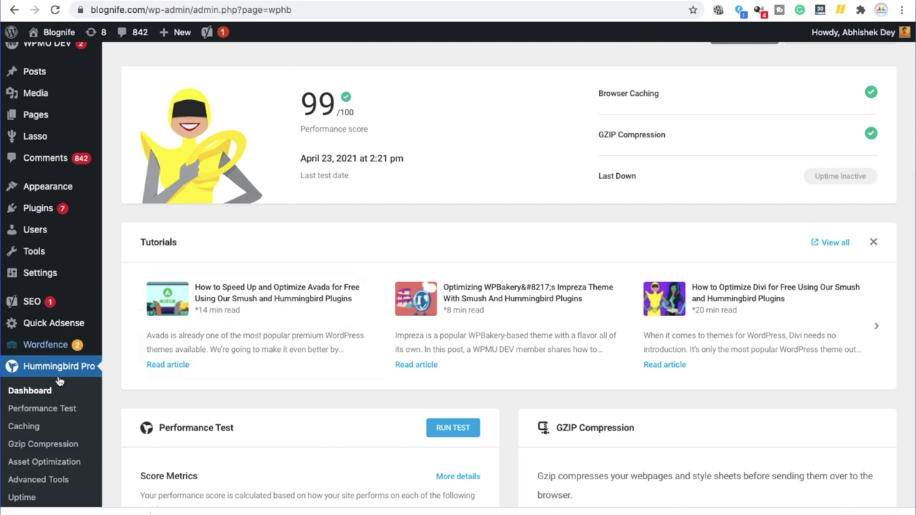
Review Hummingbird's Caching toggles and save page caching with preload, Varnish and OpCache purging on
left_click(30, 431)
scroll(307, 347, "down", 5)
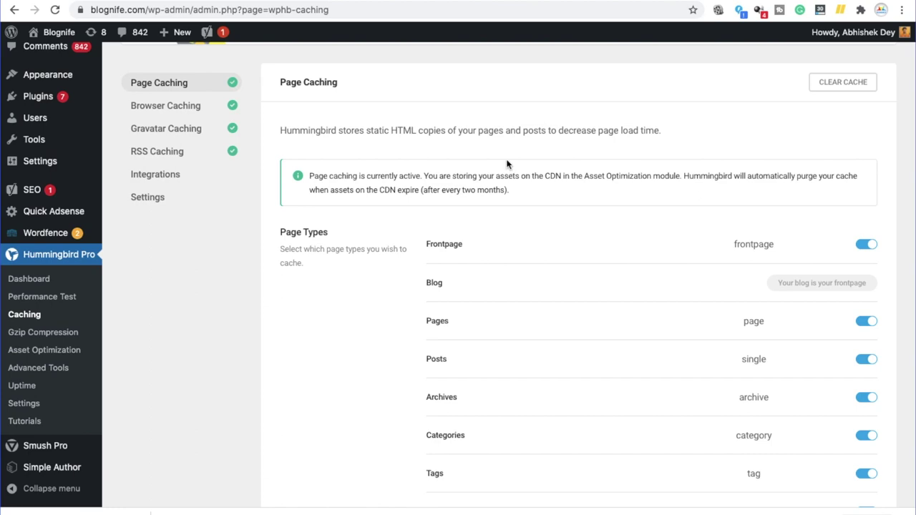
scroll(299, 163, "down", 6)
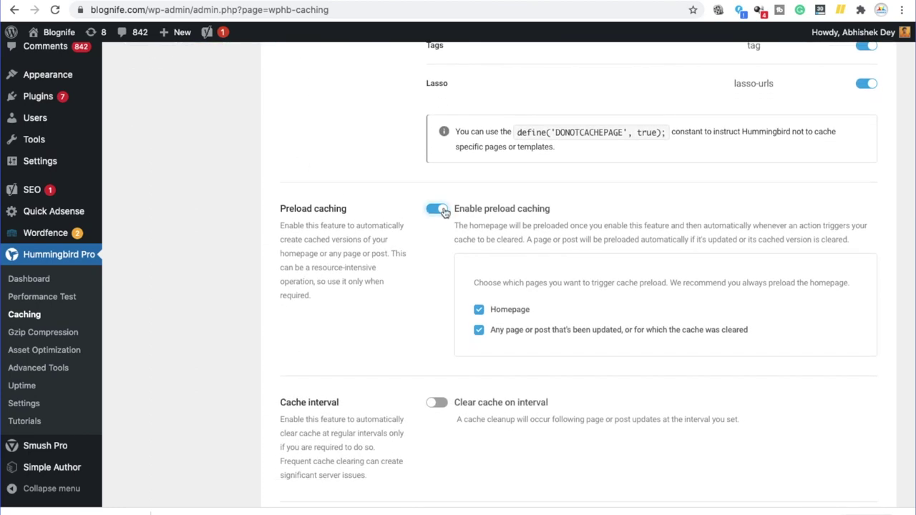
scroll(374, 296, "down", 2)
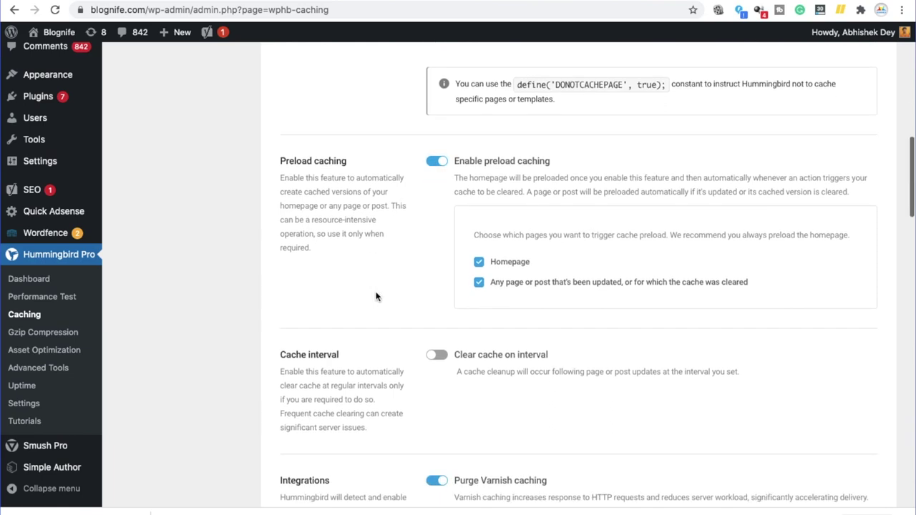
scroll(377, 296, "down", 1)
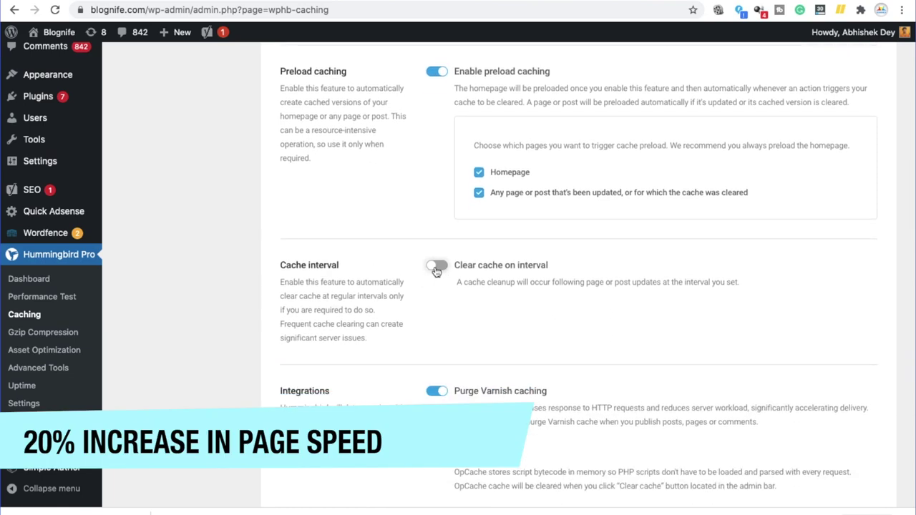
scroll(418, 319, "down", 3)
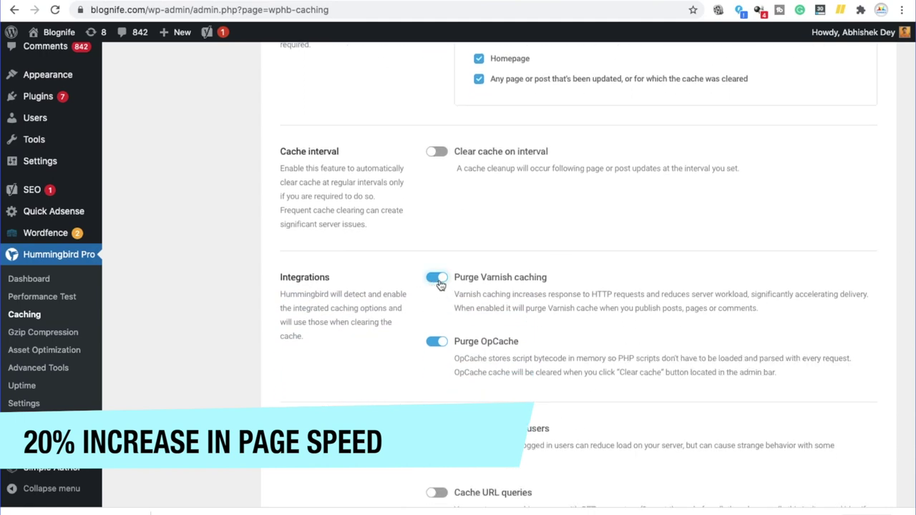
scroll(406, 354, "down", 2)
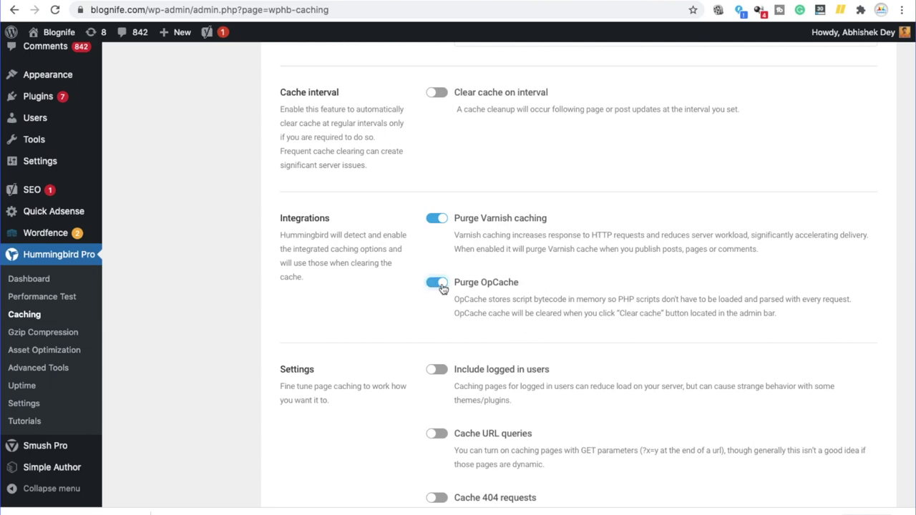
scroll(439, 290, "down", 1)
scroll(439, 290, "down", 10)
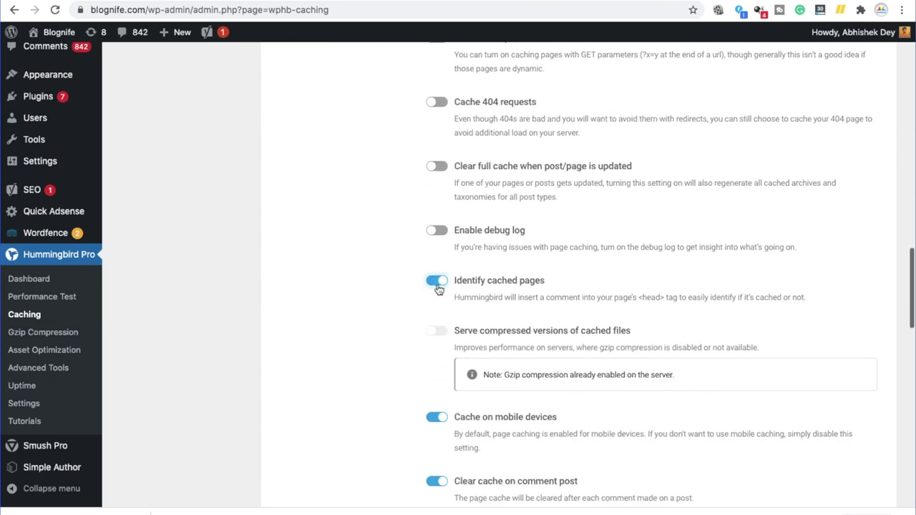
scroll(439, 289, "down", 5)
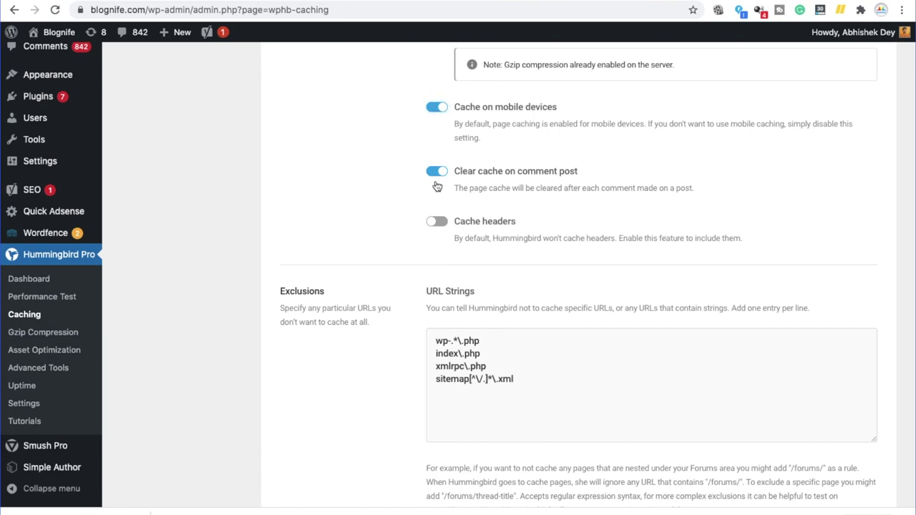
scroll(436, 179, "down", 2)
scroll(435, 175, "down", 15)
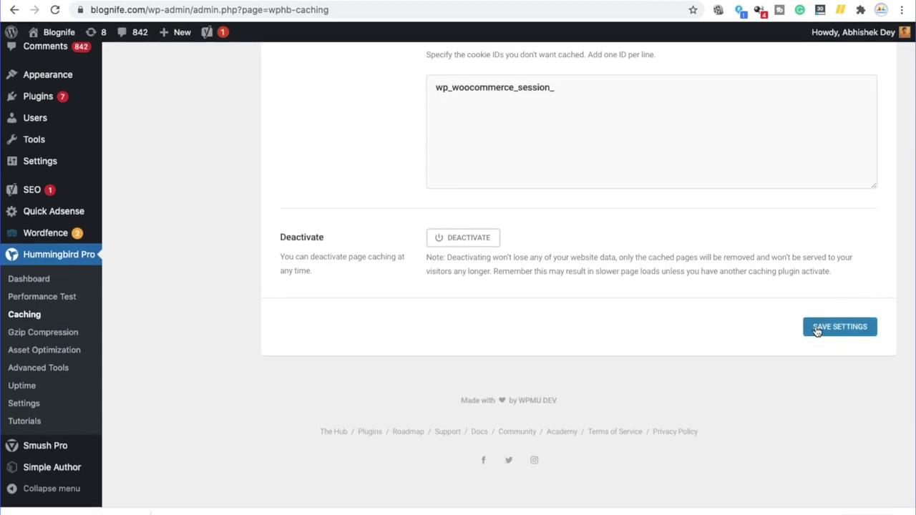
left_click(816, 328)
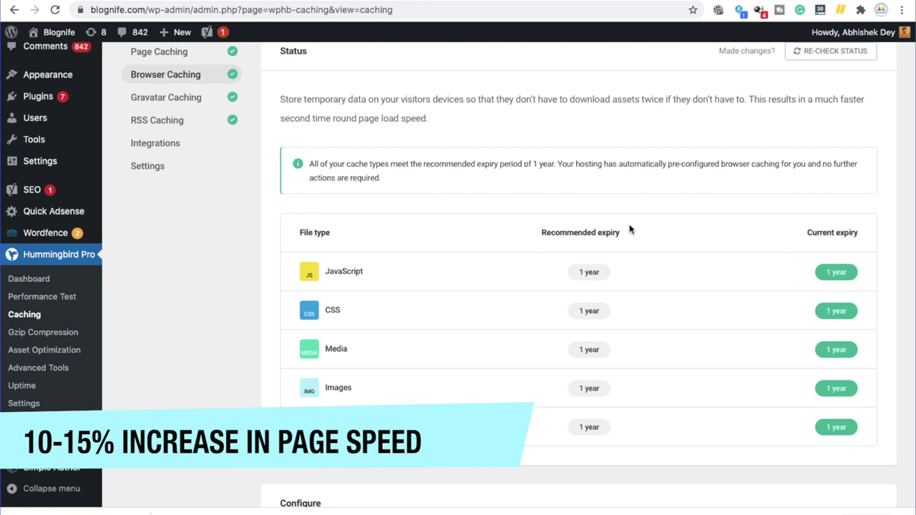
Confirm one-year browser cache expiry, keep Cloudflare as server type, then go to Gravatar Caching
scroll(629, 229, "down", 1)
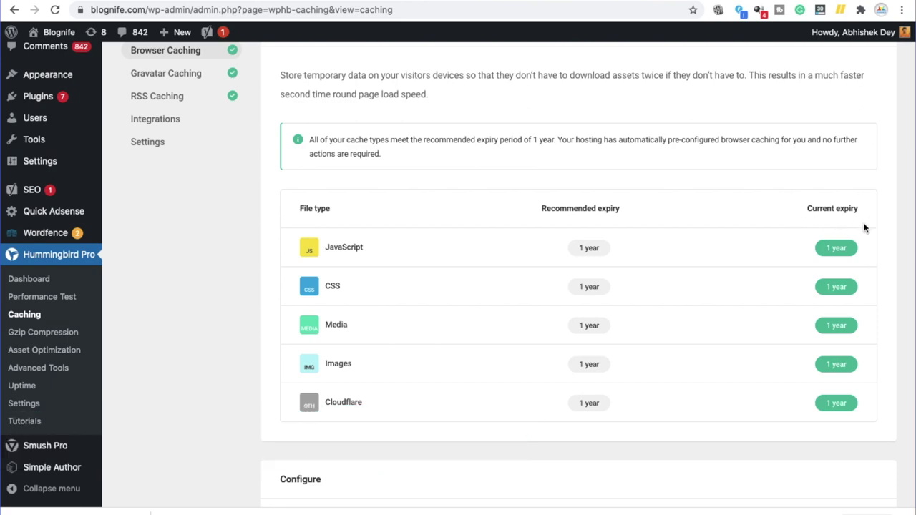
scroll(859, 460, "down", 4)
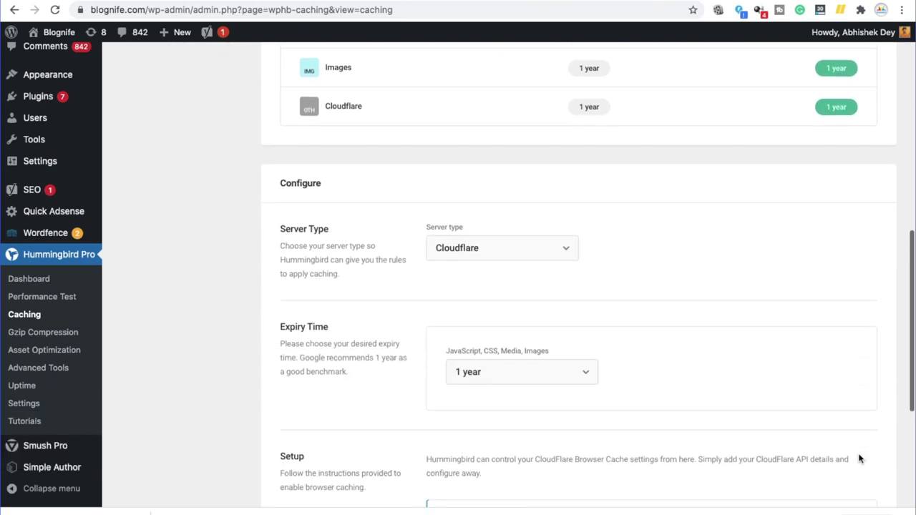
left_click(558, 248)
left_click(641, 246)
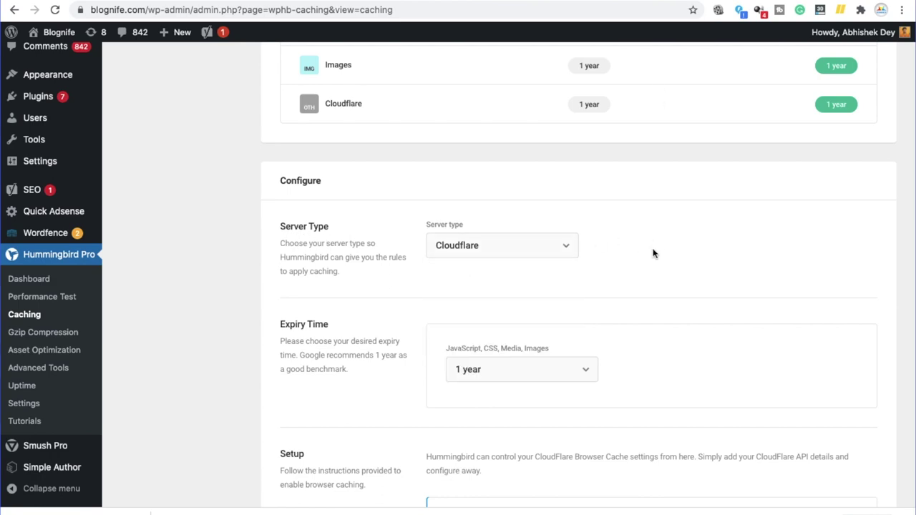
scroll(647, 252, "down", 2)
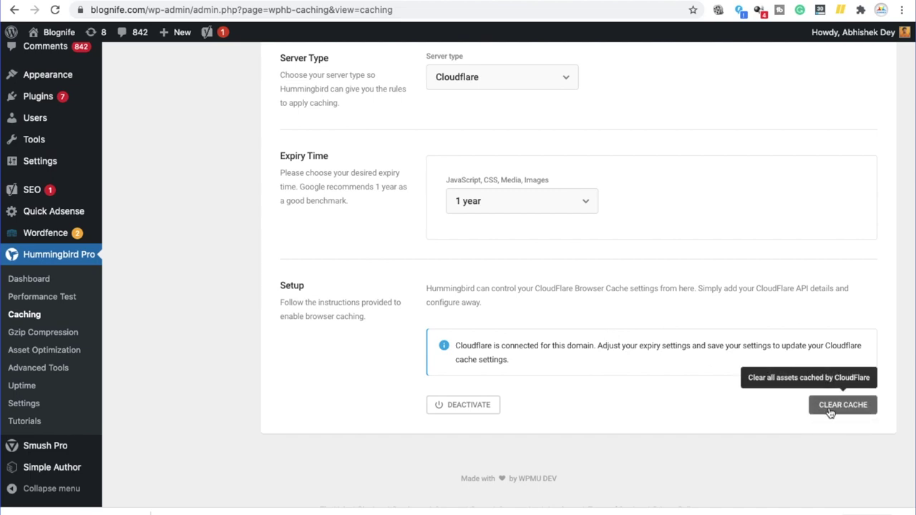
scroll(373, 344, "up", 9)
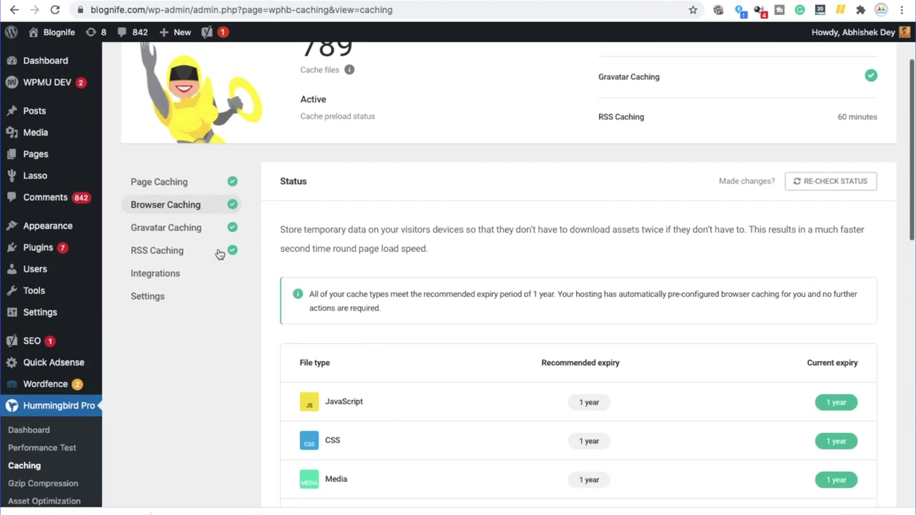
left_click(166, 228)
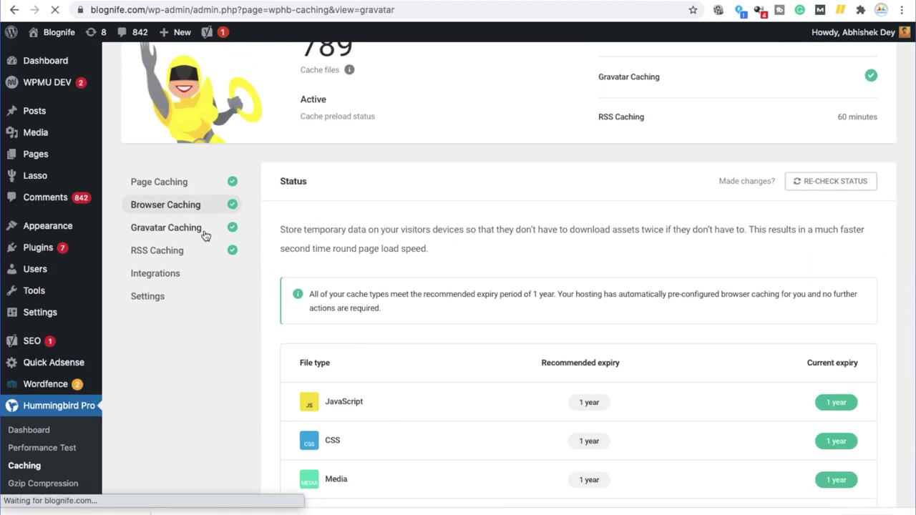
Review Hummingbird's Gzip status table showing HTML, JavaScript and CSS compression active
scroll(455, 352, "down", 2)
scroll(454, 352, "down", 1)
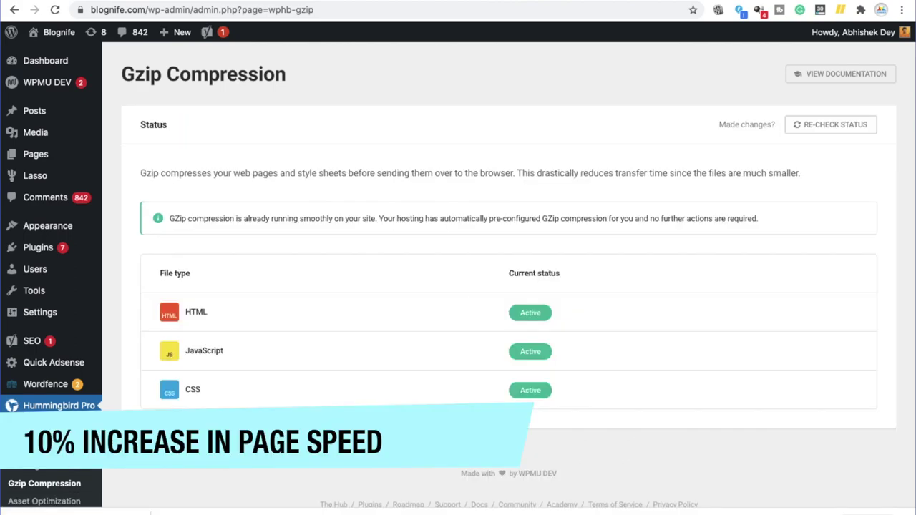
scroll(86, 361, "down", 2)
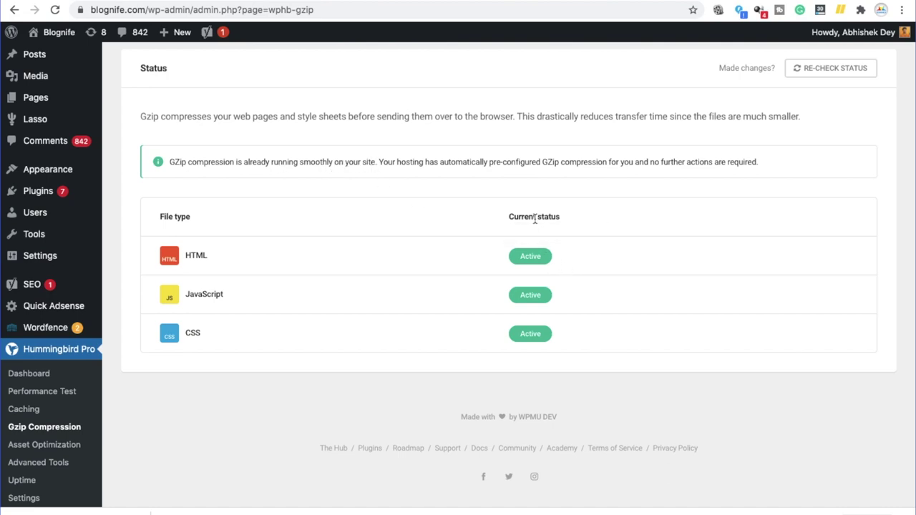
mouse_move(535, 262)
Keep Speedy asset optimization on for CSS and JavaScript files and publish the changes
left_click(55, 451)
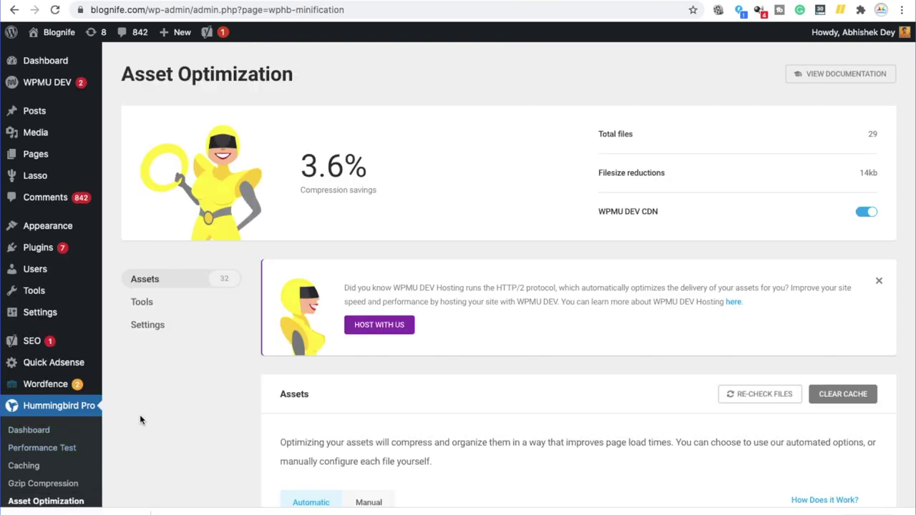
scroll(139, 474, "down", 2)
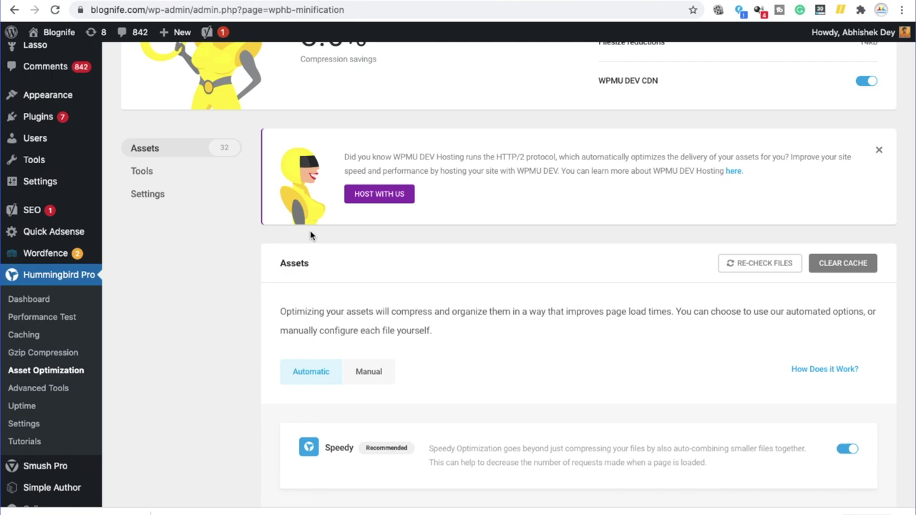
scroll(282, 329, "down", 2)
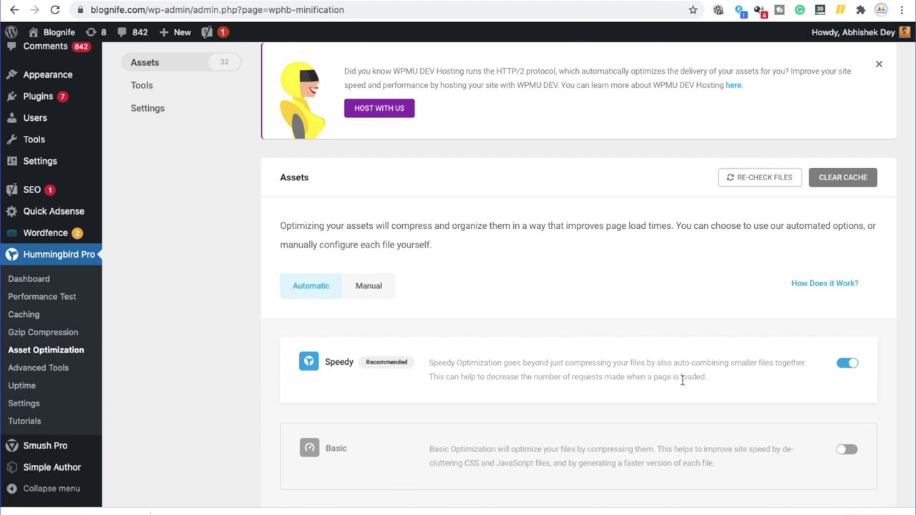
scroll(680, 380, "down", 8)
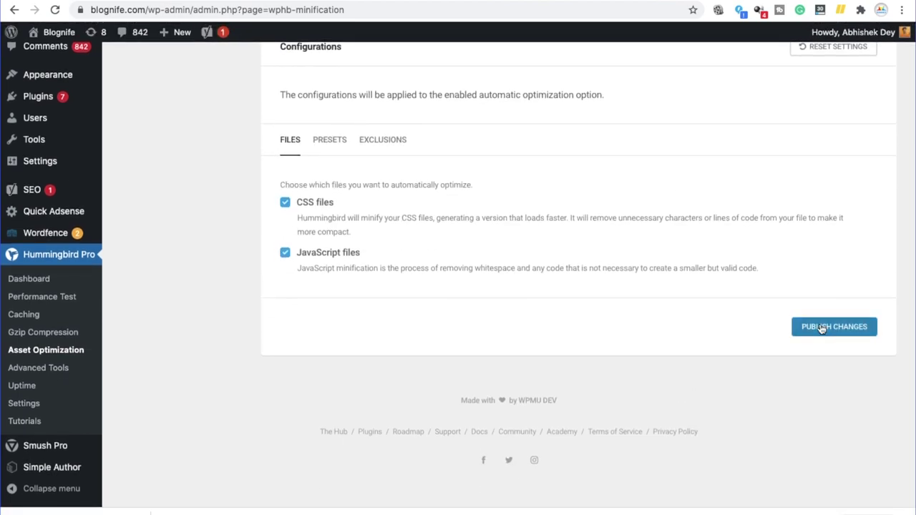
left_click(825, 329)
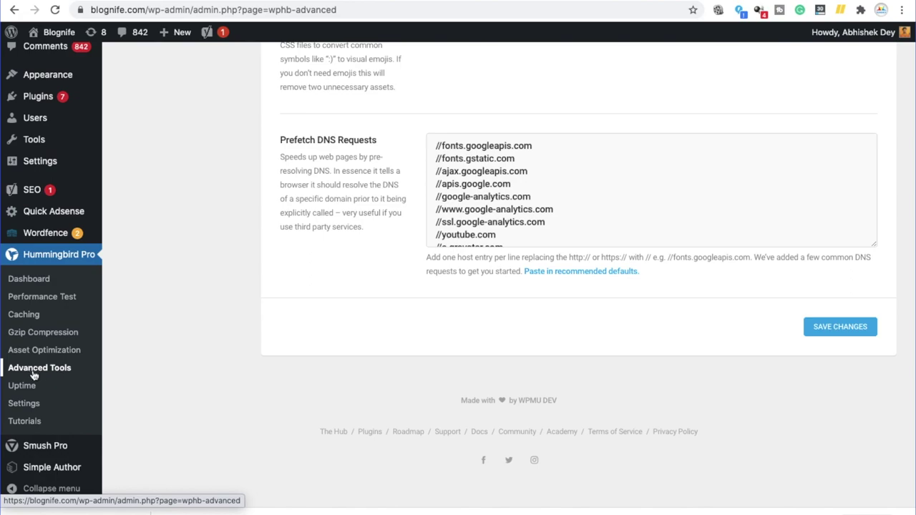
Save the Advanced Tools tweaks removing query strings and emojis, with DNS prefetch for Google and Gravatar
scroll(183, 329, "up", 10)
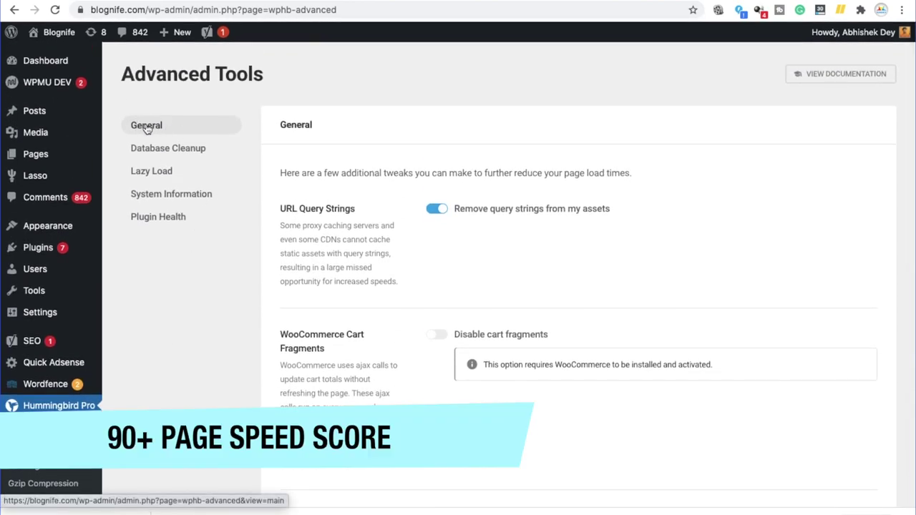
scroll(219, 359, "down", 6)
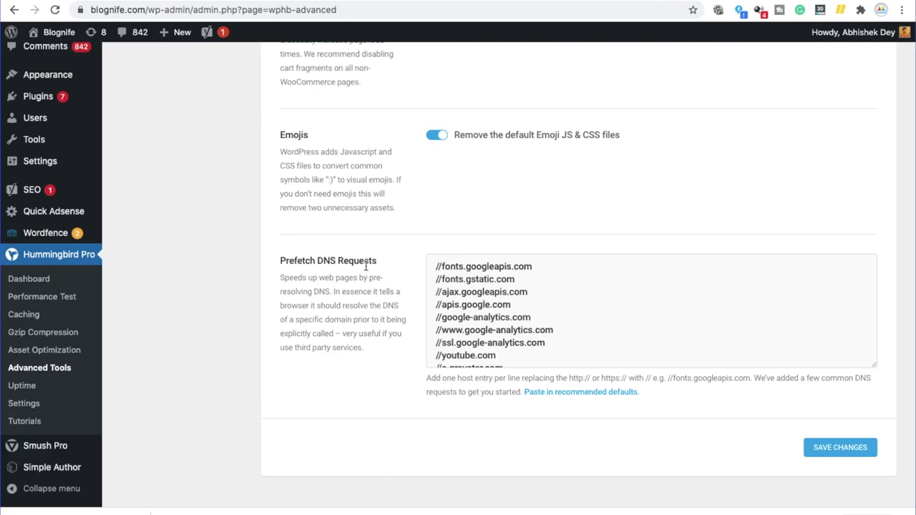
scroll(609, 331, "down", 1)
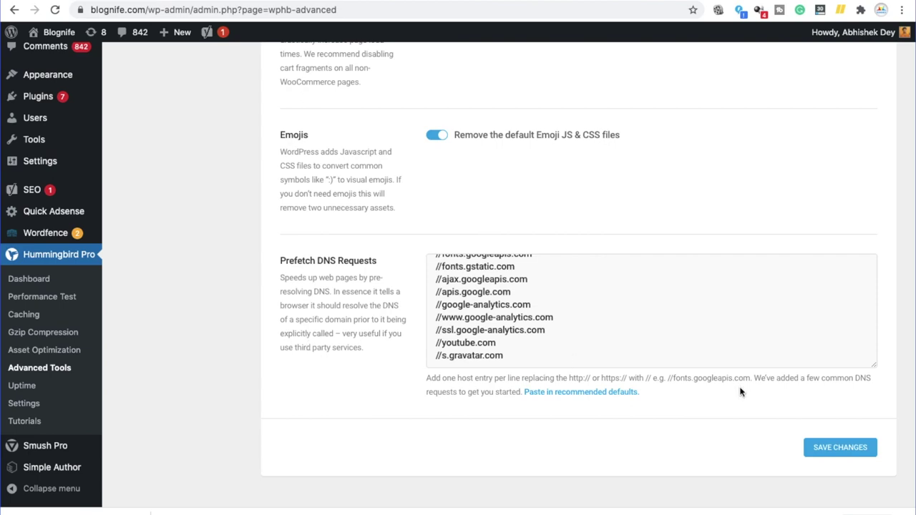
left_click(823, 449)
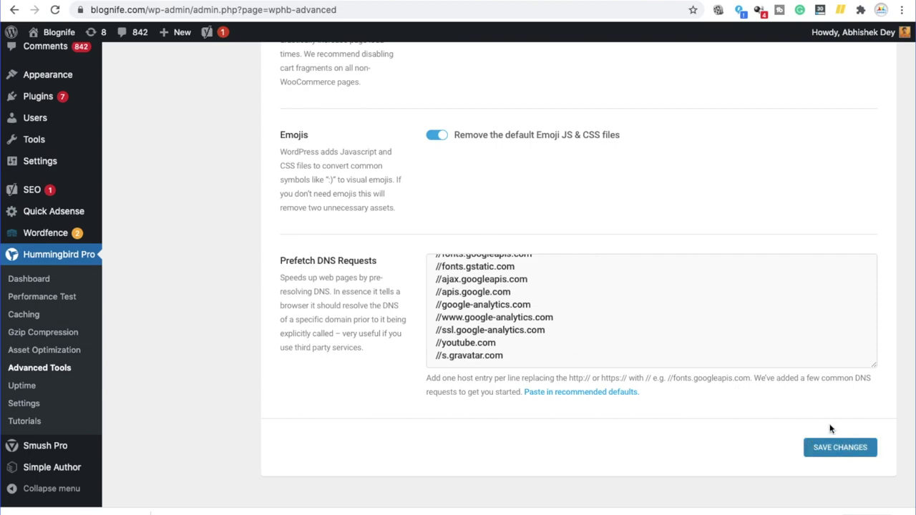
left_click(859, 454)
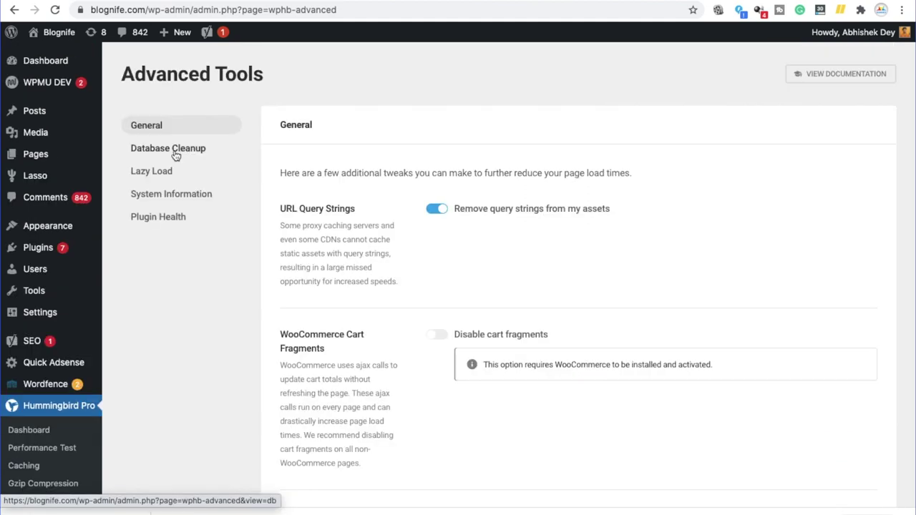
Move from Database Cleanup to Hummingbird's Lazy Load tab for On click comment loading at threshold 10
left_click(191, 155)
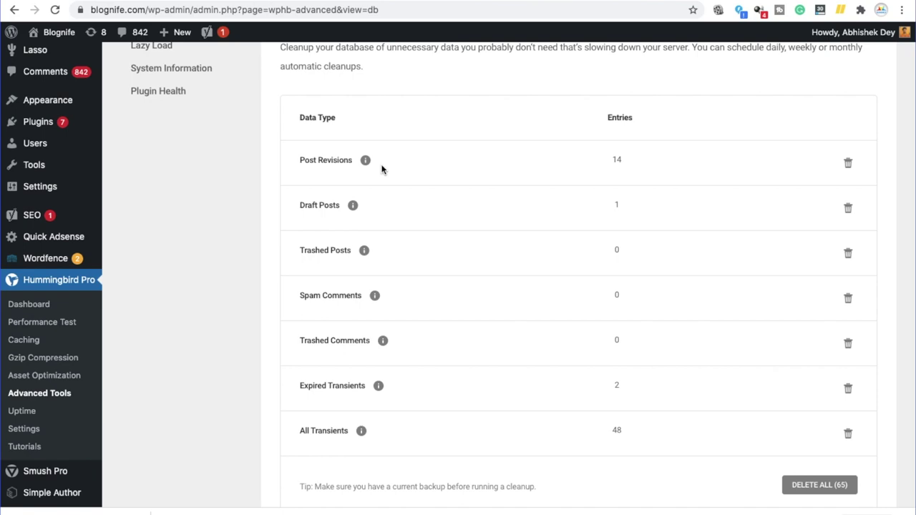
scroll(202, 128, "up", 1)
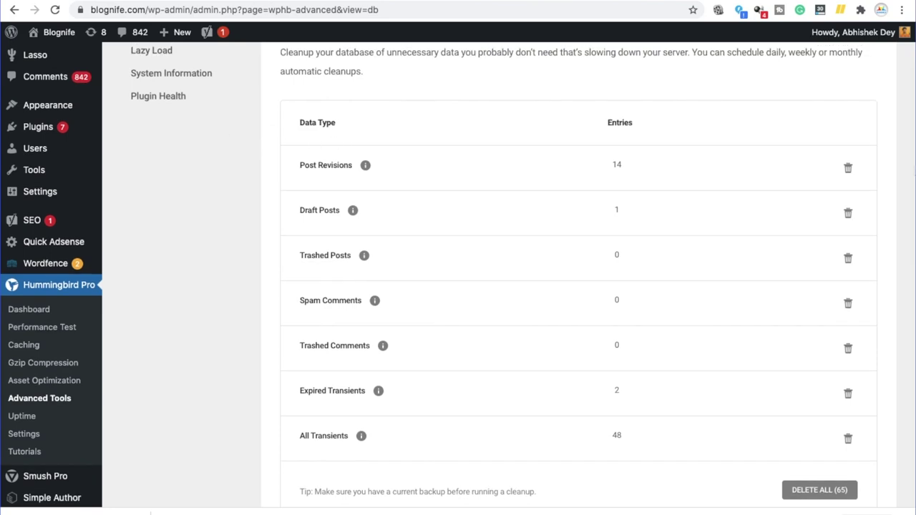
scroll(165, 108, "up", 2)
left_click(165, 107)
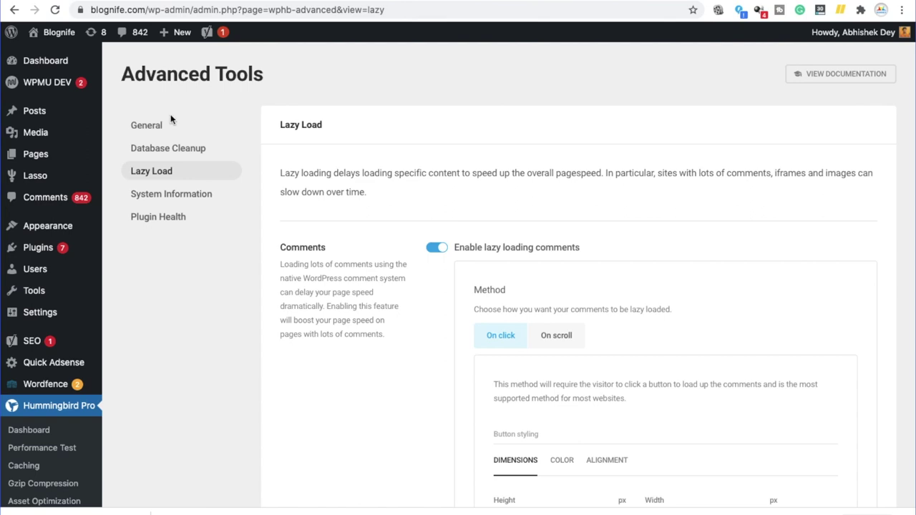
scroll(276, 252, "down", 3)
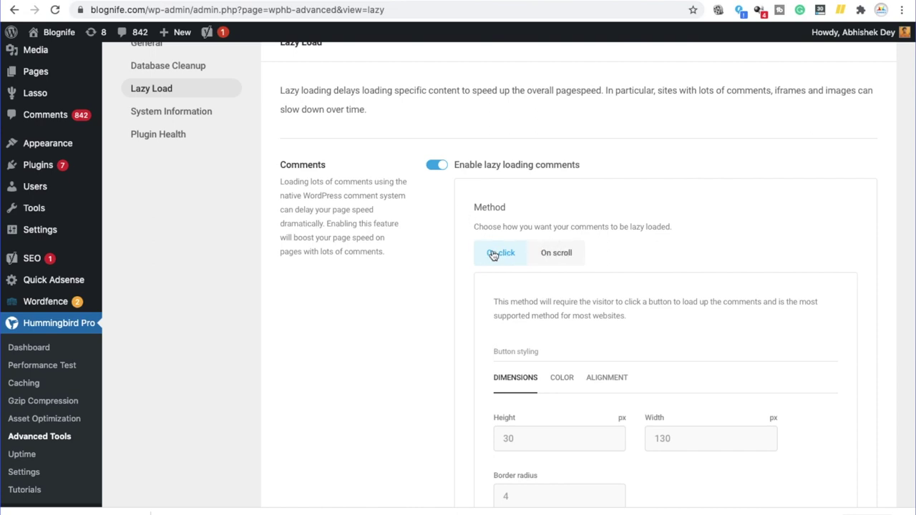
scroll(552, 252, "down", 10)
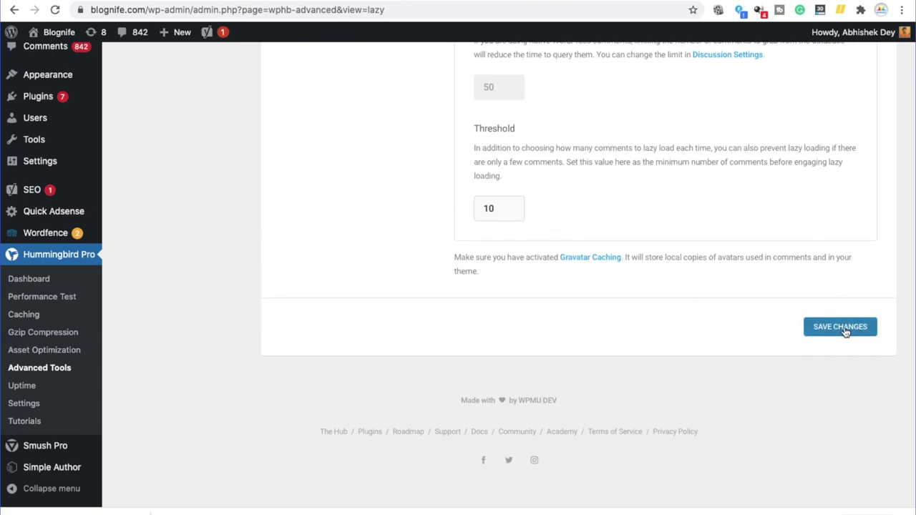
scroll(309, 293, "up", 10)
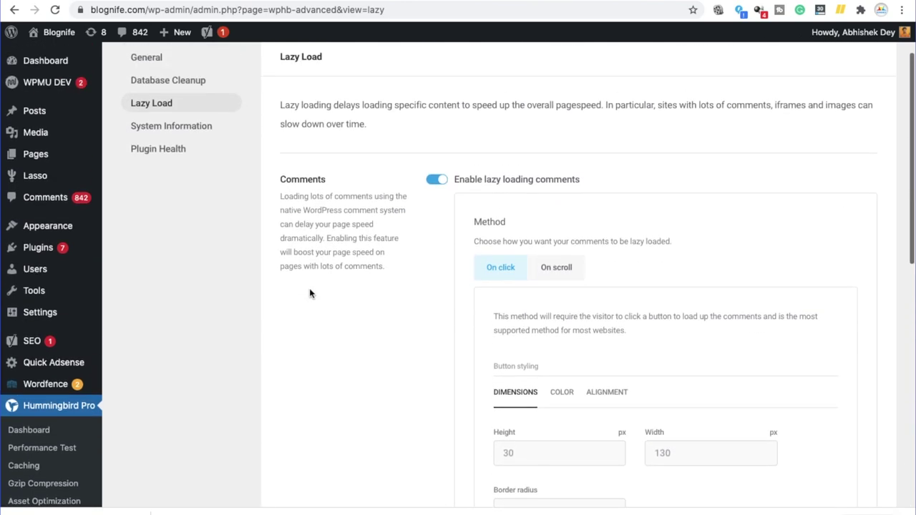